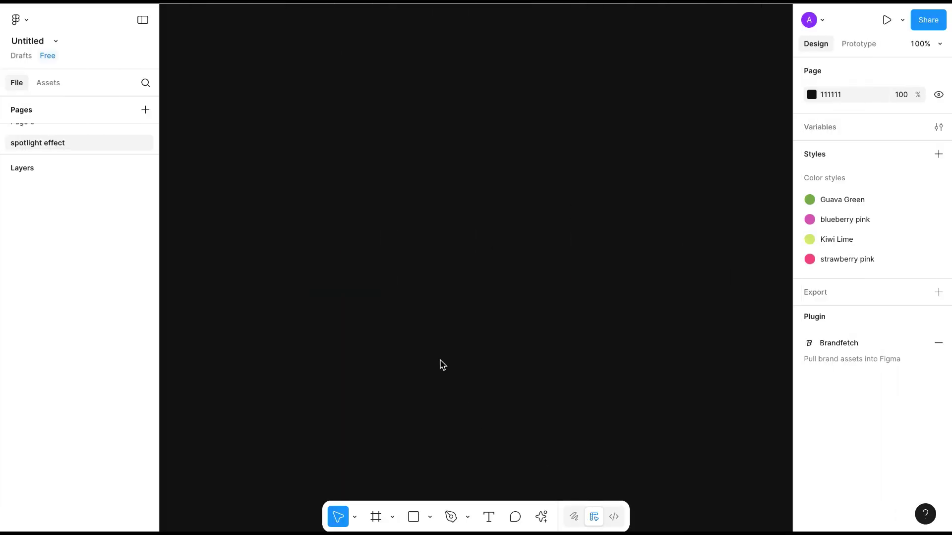
# Add a text box reading 'Spotlight' on the canvas.
pyautogui.press('t')
pyautogui.click(395, 235)
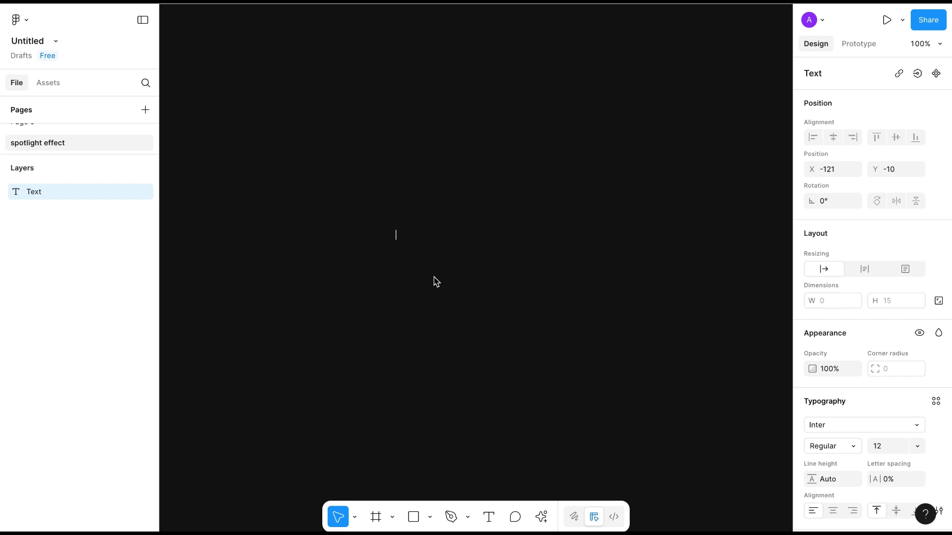
pyautogui.write('Spotlight')
pyautogui.press('Escape')
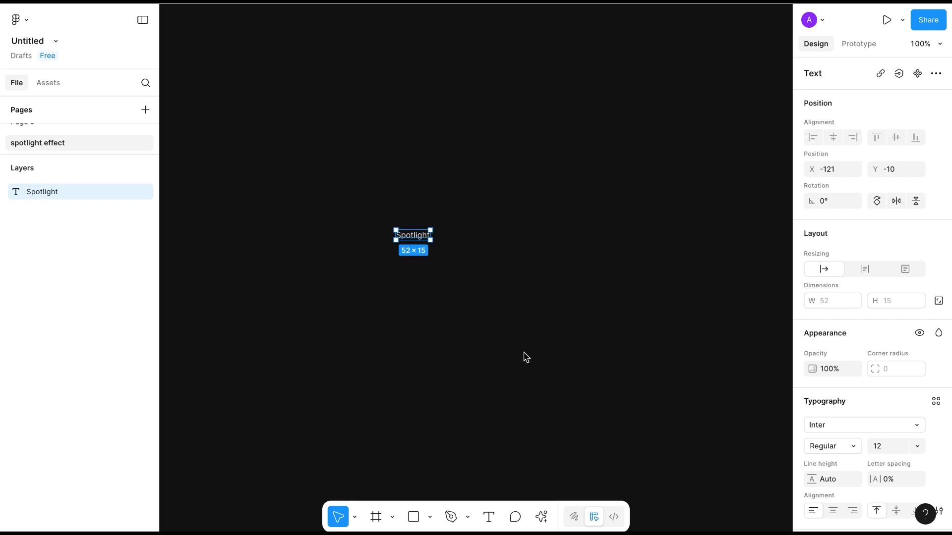
# Set the Spotlight text to font size 100 in Semi Bold.
pyautogui.click(878, 453)
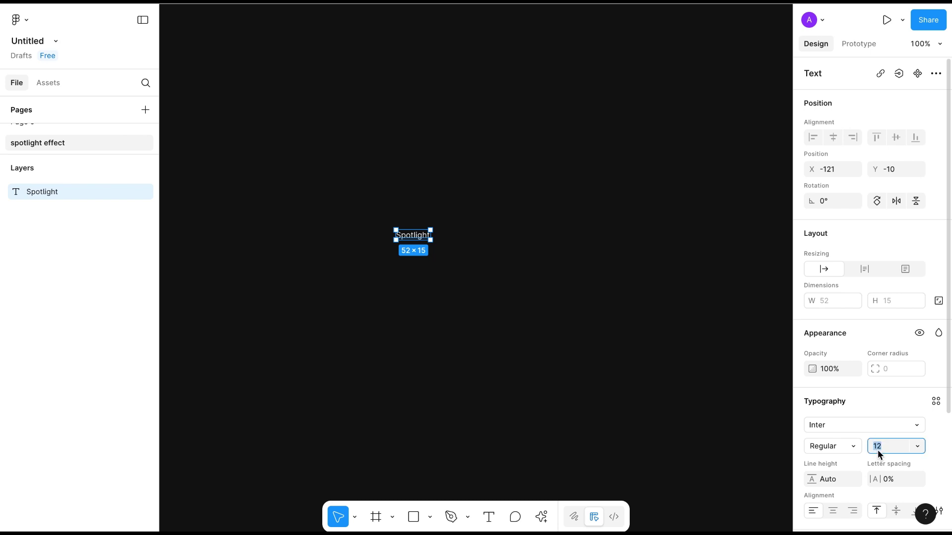
pyautogui.write('100')
pyautogui.press('Return')
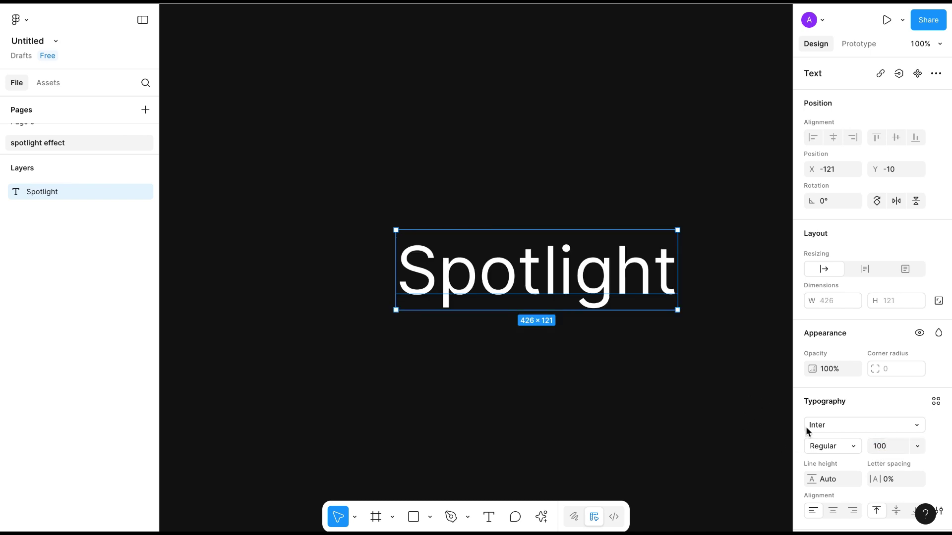
pyautogui.click(835, 447)
pyautogui.click(837, 478)
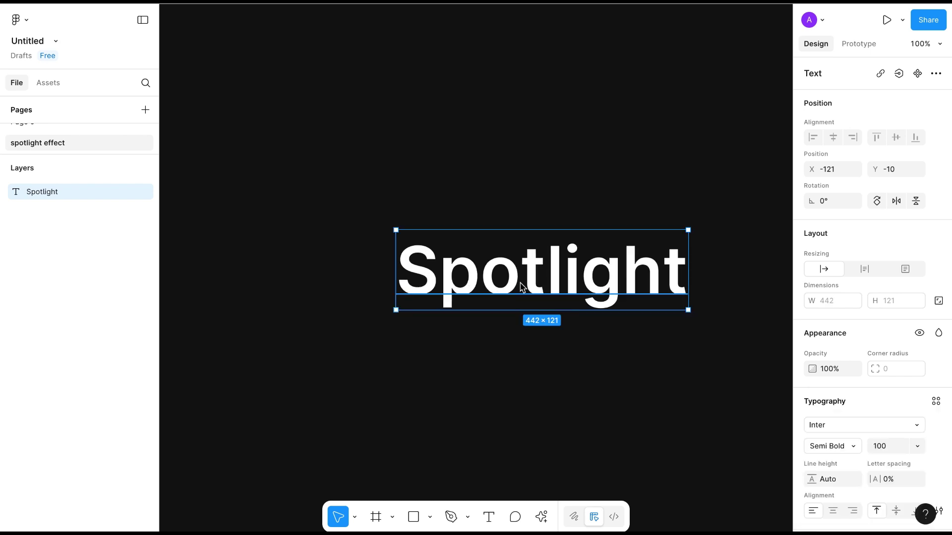
# Darken the text fill to a faint grey, 232323, so it nearly blends in.
pyautogui.hscroll(2, 522, 283)
pyautogui.scroll(-5, 833, 418)
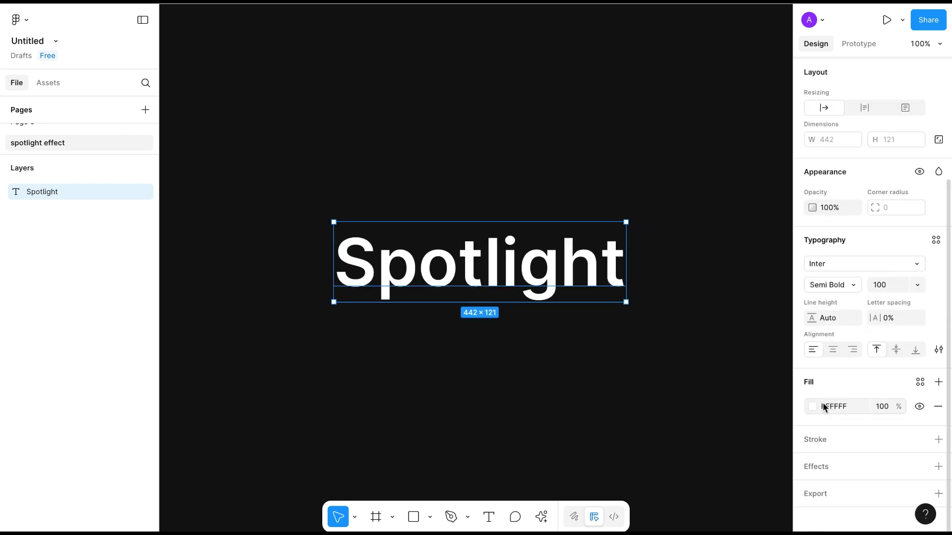
pyautogui.click(812, 407)
pyautogui.moveTo(653, 275); pyautogui.dragTo(633, 395)
pyautogui.click(555, 372)
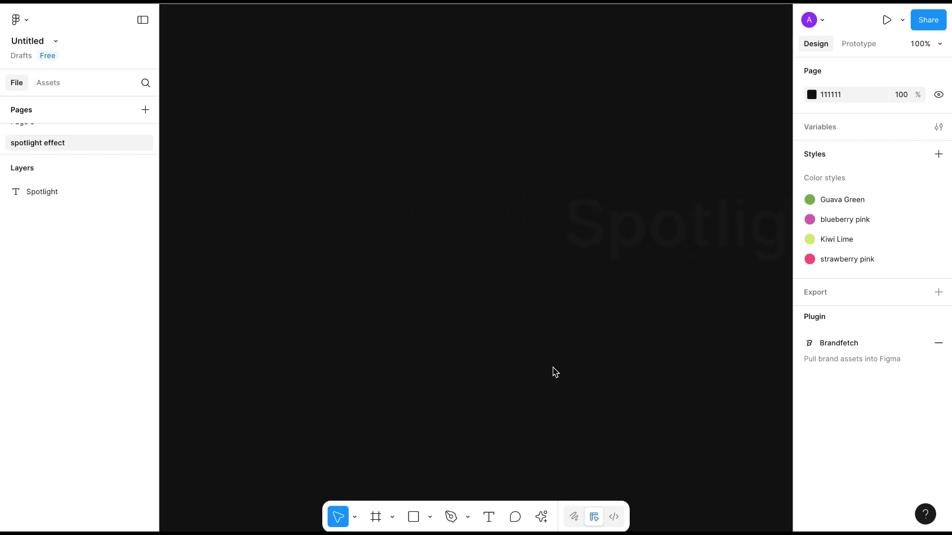
# Draw Ellipse 1, a 62 × 64 circle left of the text, filled orange FF6A0E.
pyautogui.press('o')
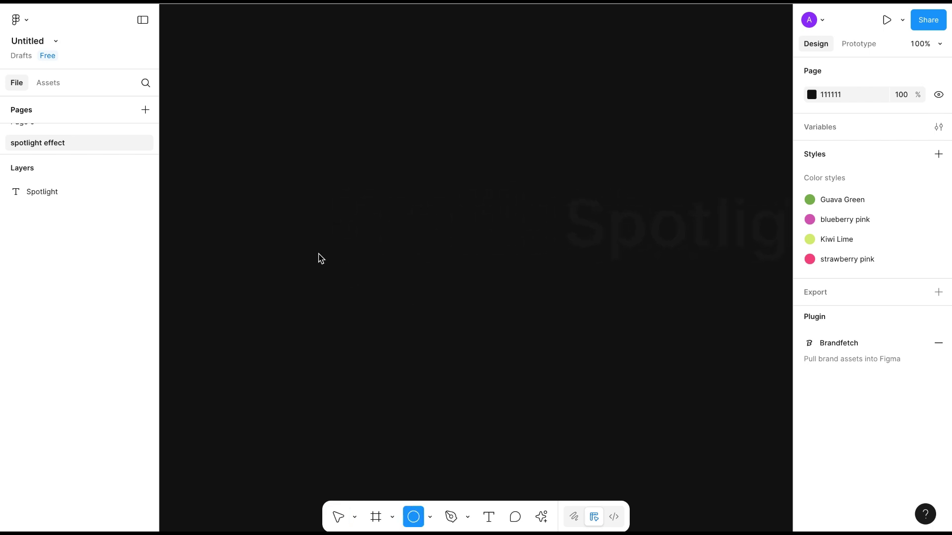
pyautogui.moveTo(313, 247); pyautogui.dragTo(355, 288)
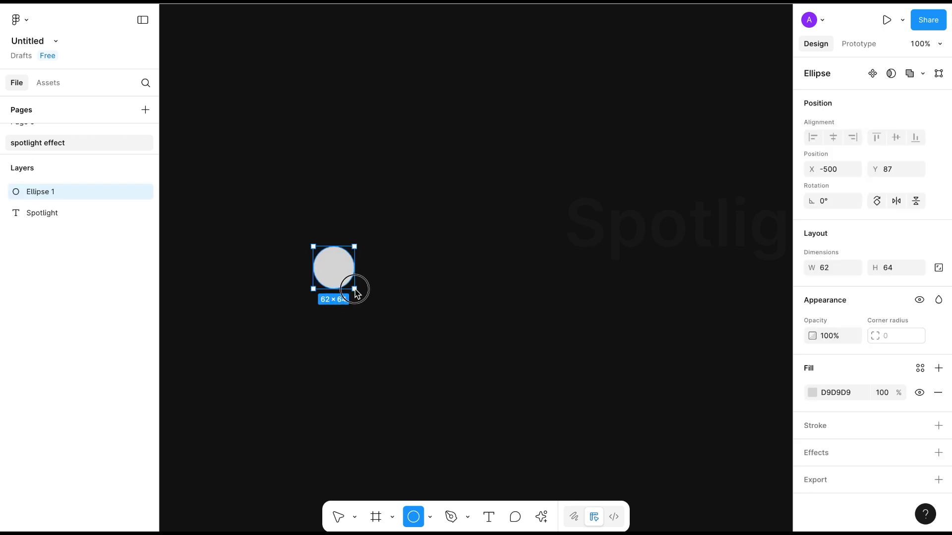
pyautogui.click(813, 392)
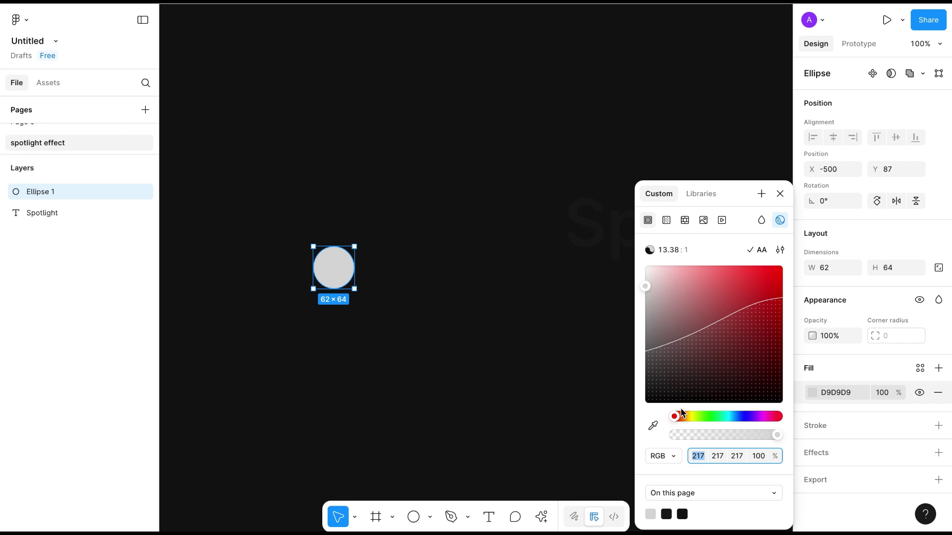
pyautogui.moveTo(682, 415); pyautogui.dragTo(679, 414)
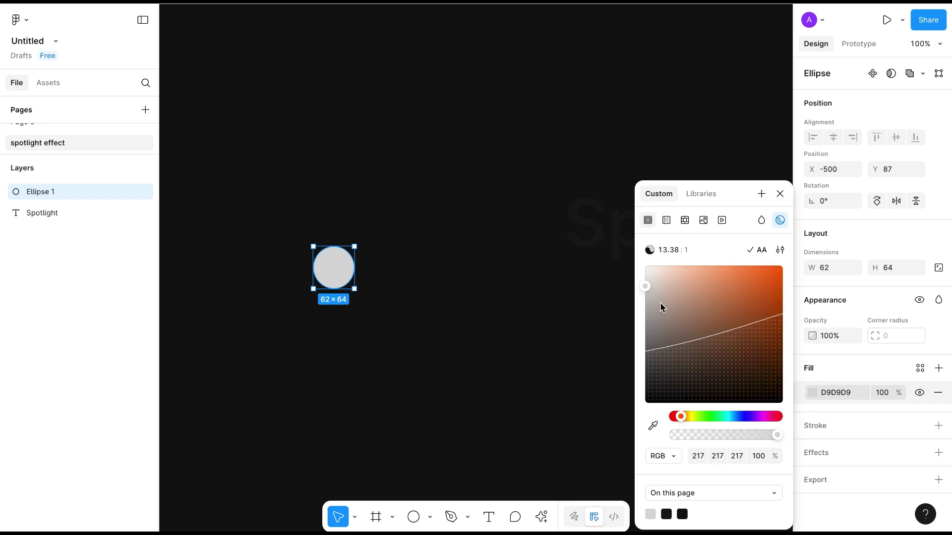
pyautogui.moveTo(644, 284); pyautogui.dragTo(774, 265)
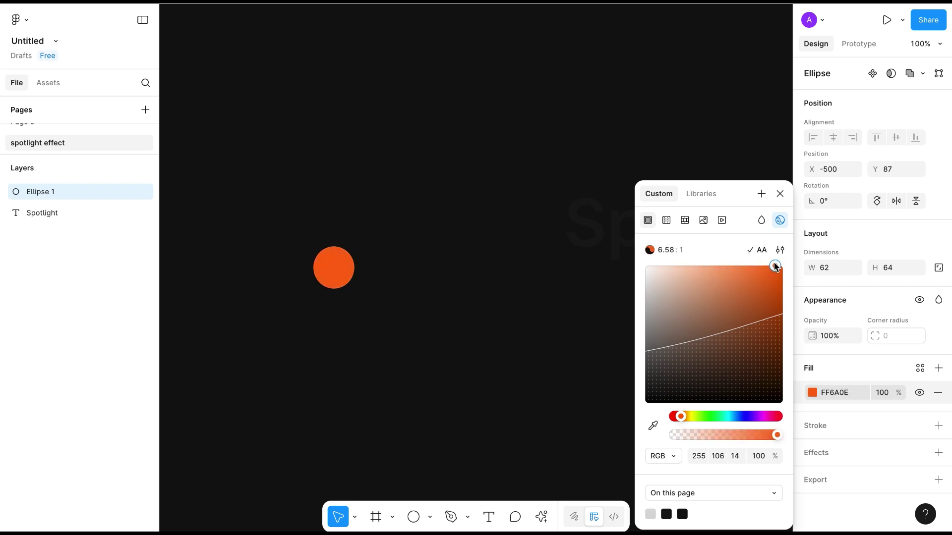
pyautogui.click(780, 198)
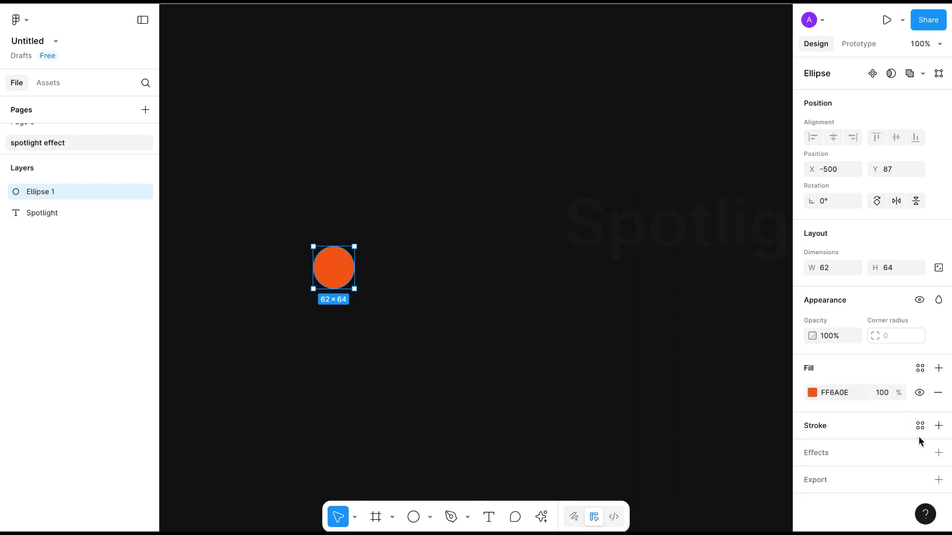
# Add a Layer blur effect of 150 to the orange circle.
pyautogui.click(938, 452)
pyautogui.click(862, 477)
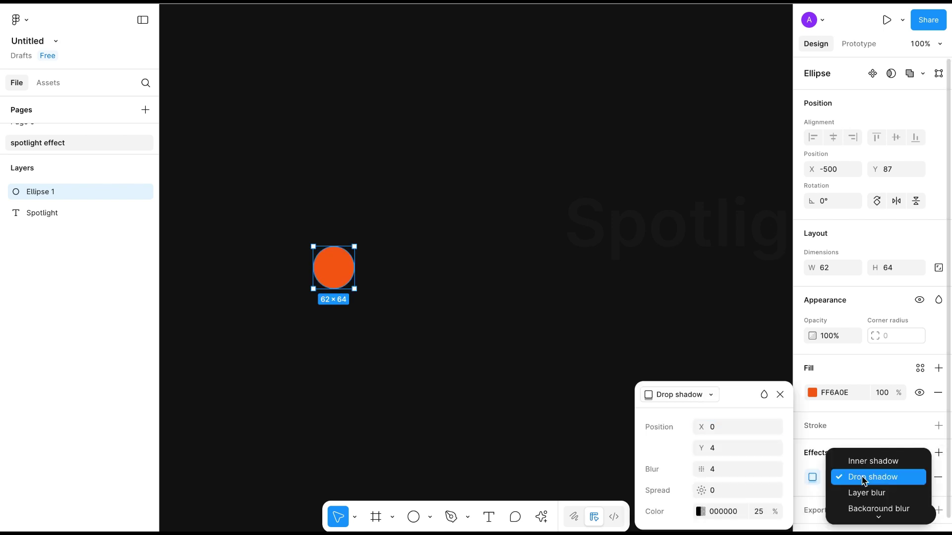
pyautogui.click(864, 492)
pyautogui.click(717, 447)
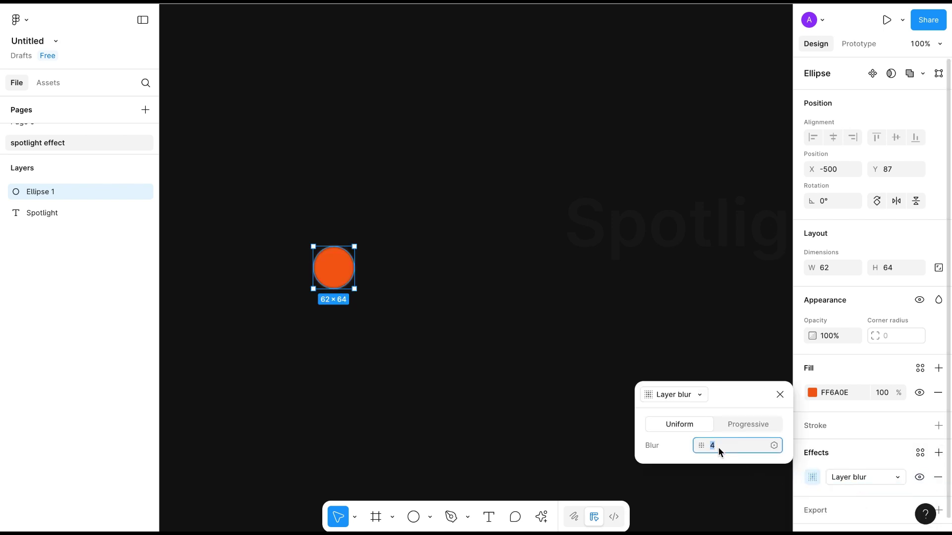
pyautogui.write('150')
pyautogui.press('Return')
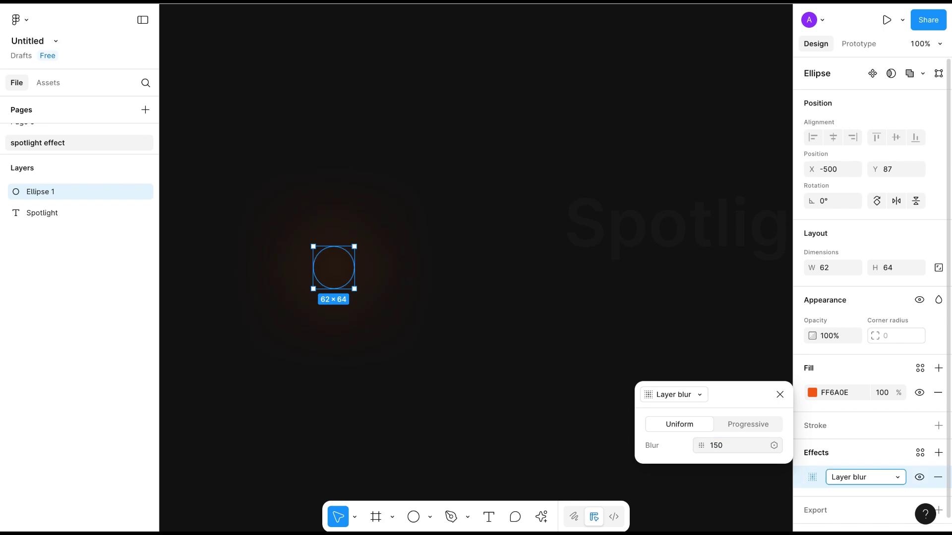
# Reduce the circle's layer blur to 100, then to 50.
pyautogui.click(715, 449)
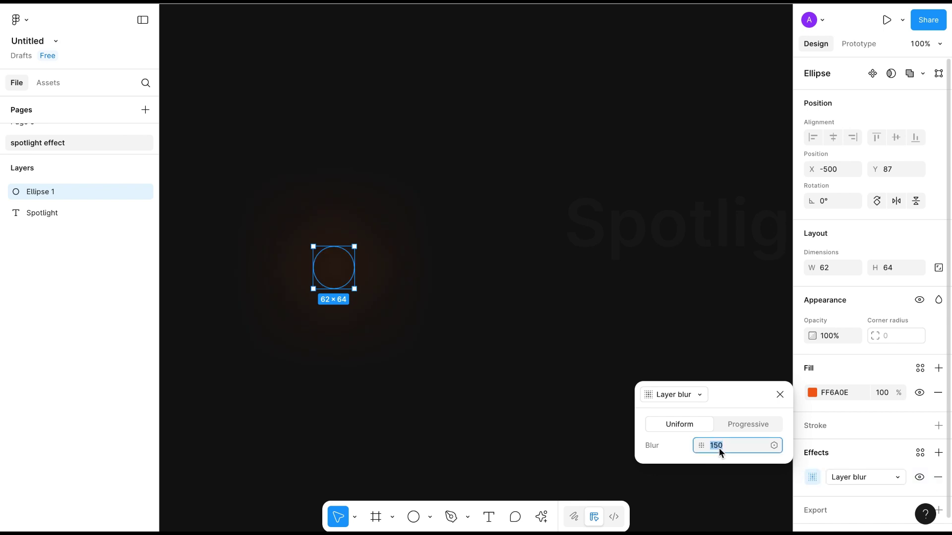
pyautogui.write('100')
pyautogui.press('Return')
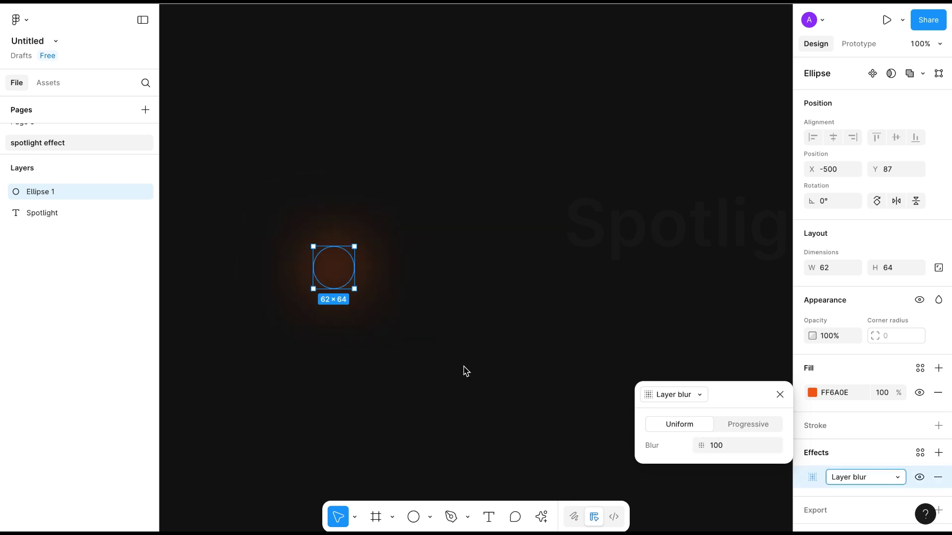
pyautogui.click(366, 311)
pyautogui.click(350, 287)
pyautogui.click(812, 477)
pyautogui.click(716, 425)
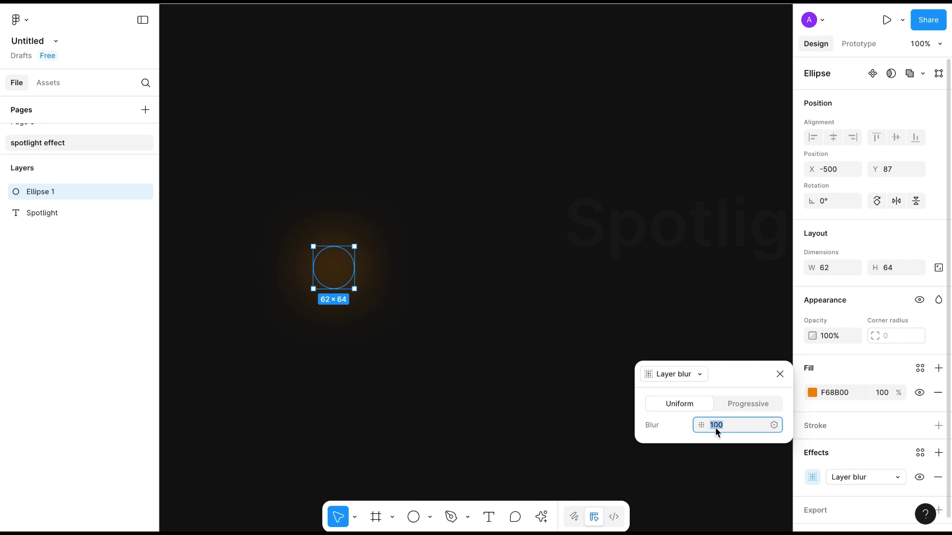
pyautogui.write('50')
pyautogui.press('Return')
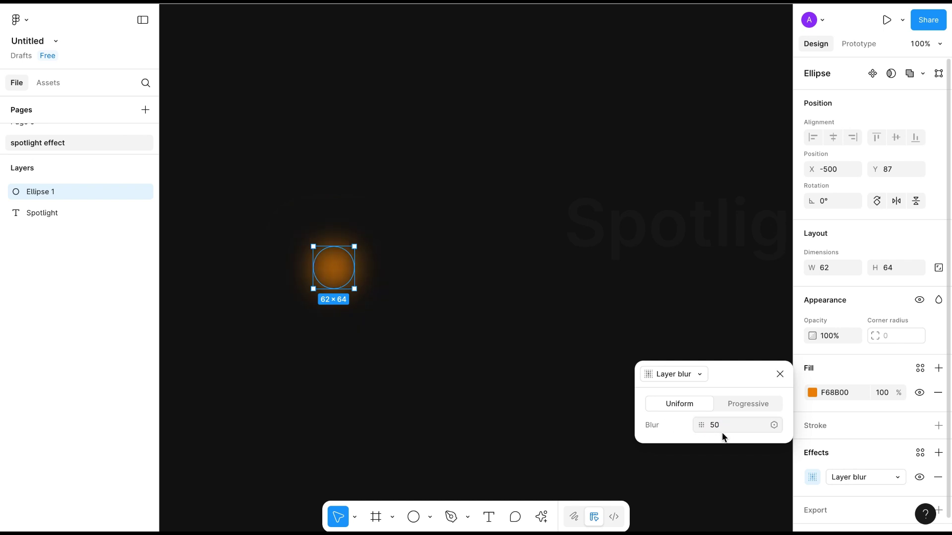
pyautogui.click(528, 432)
pyautogui.click(342, 268)
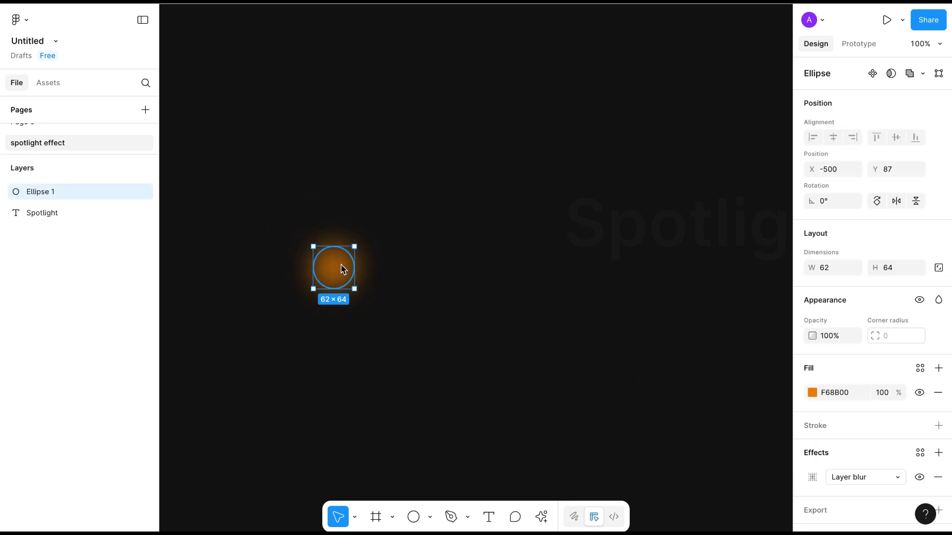
# Duplicate the glow as Ellipse 2 just below the original, then select both ellipses.
pyautogui.hotkey('ctrl', 'd')
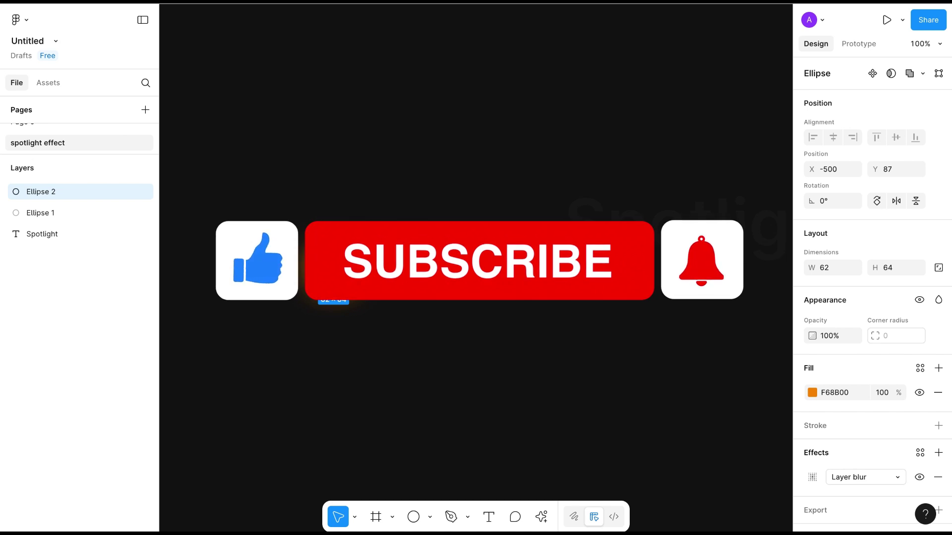
pyautogui.moveTo(340, 282); pyautogui.dragTo(337, 332)
pyautogui.click(272, 217)
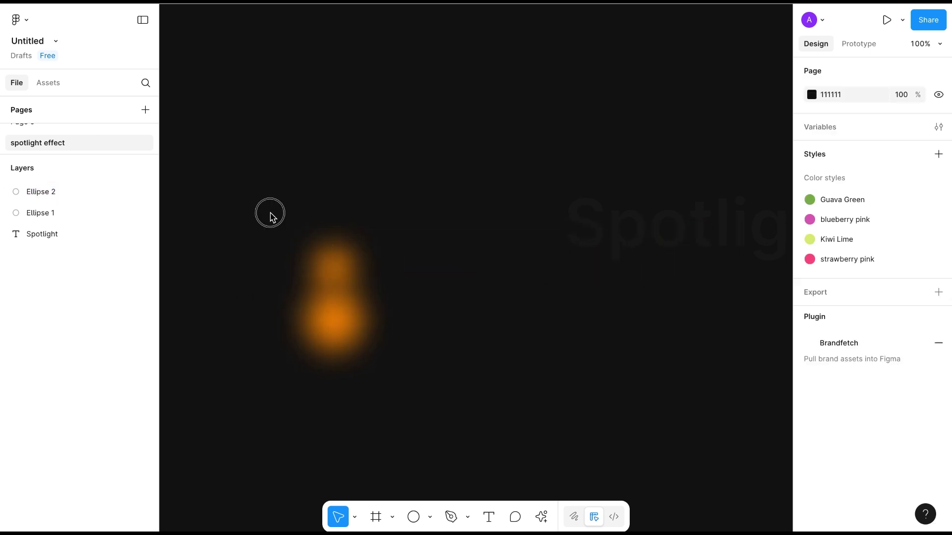
pyautogui.moveTo(272, 217); pyautogui.dragTo(410, 412)
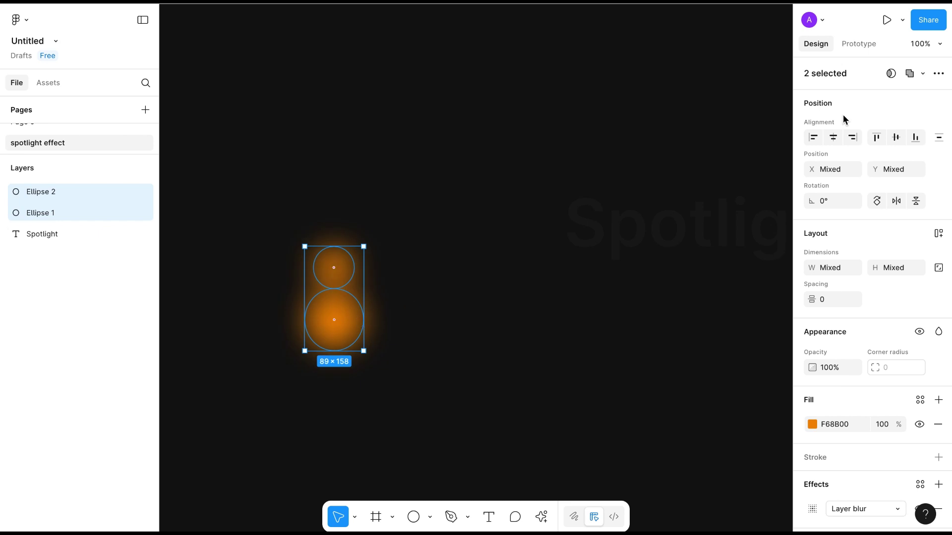
# Create a component set from the two glows, Component 1.
pyautogui.click(938, 74)
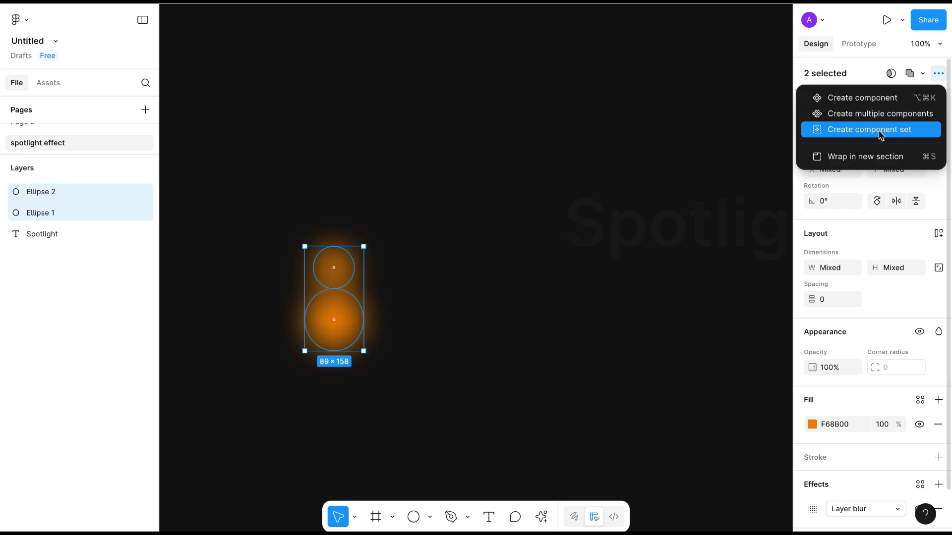
pyautogui.click(880, 133)
pyautogui.click(348, 268)
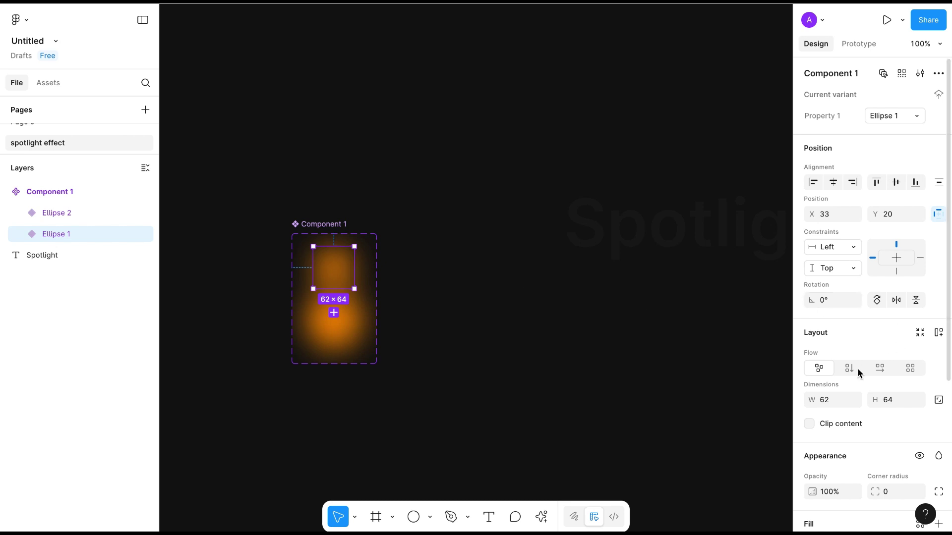
# Set the Ellipse 1 variant's opacity to 0%.
pyautogui.scroll(-3, 851, 391)
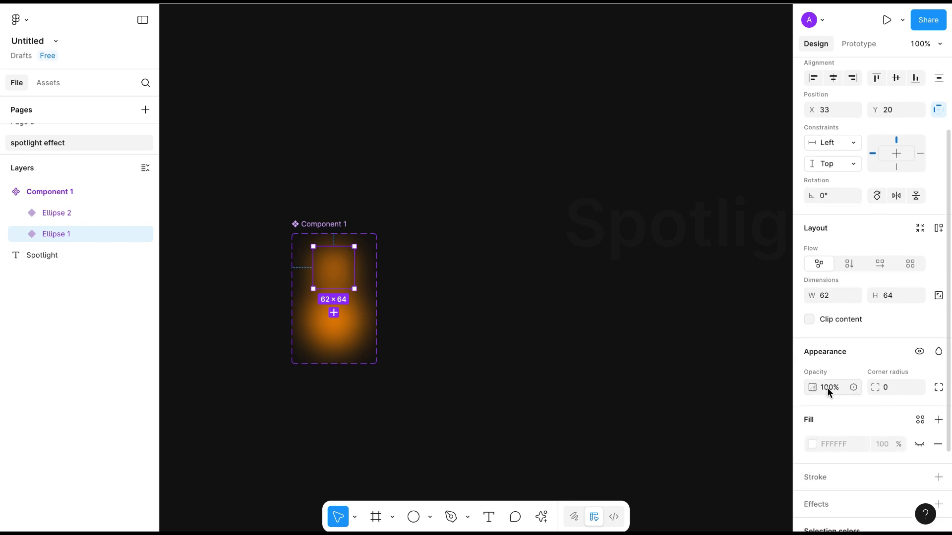
pyautogui.click(830, 393)
pyautogui.write('0')
pyautogui.press('Return')
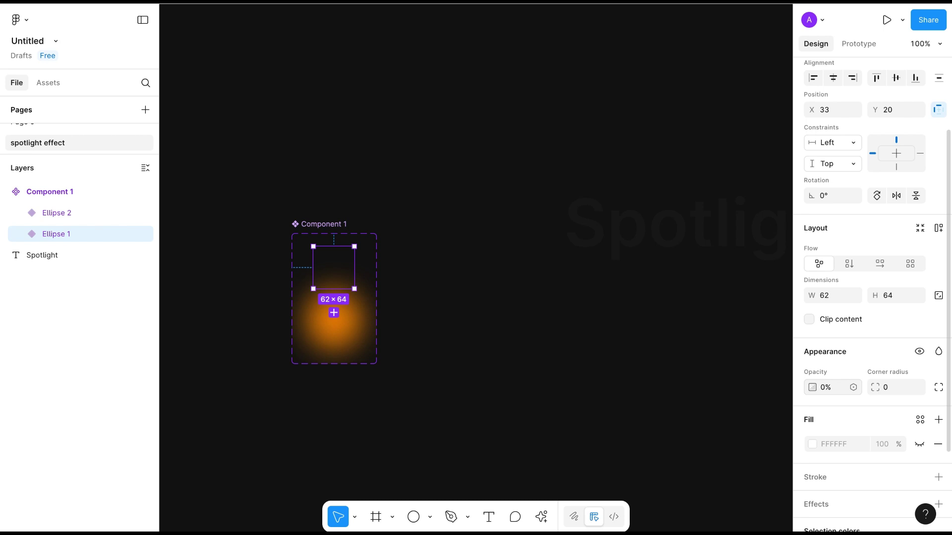
pyautogui.click(855, 52)
# Link Ellipse 1 to Ellipse 2 on While hovering with Smart animate, Ease out, 300ms.
pyautogui.click(334, 313)
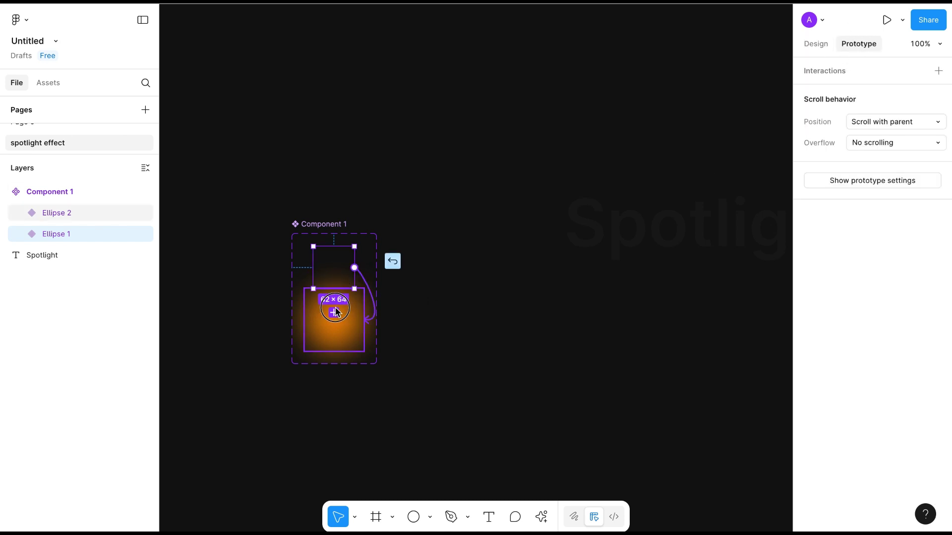
pyautogui.click(388, 383)
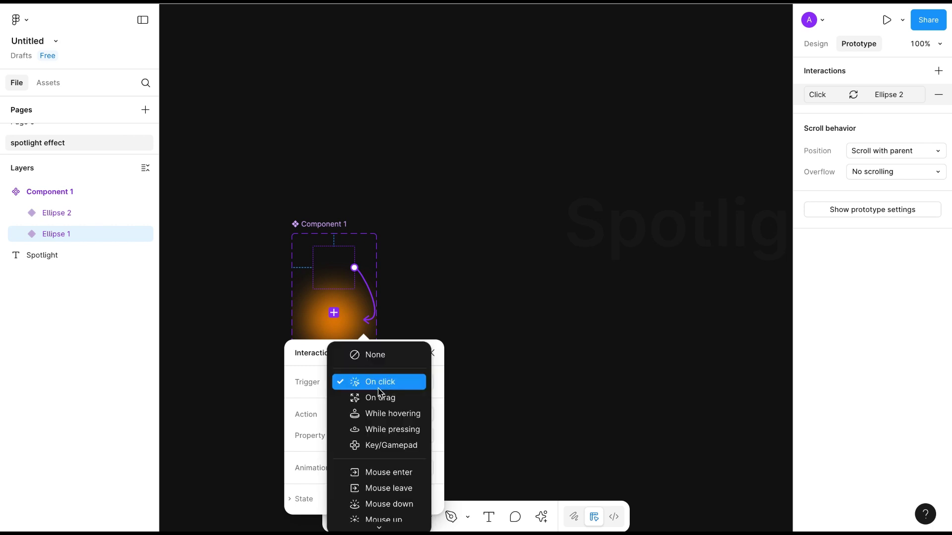
pyautogui.click(381, 414)
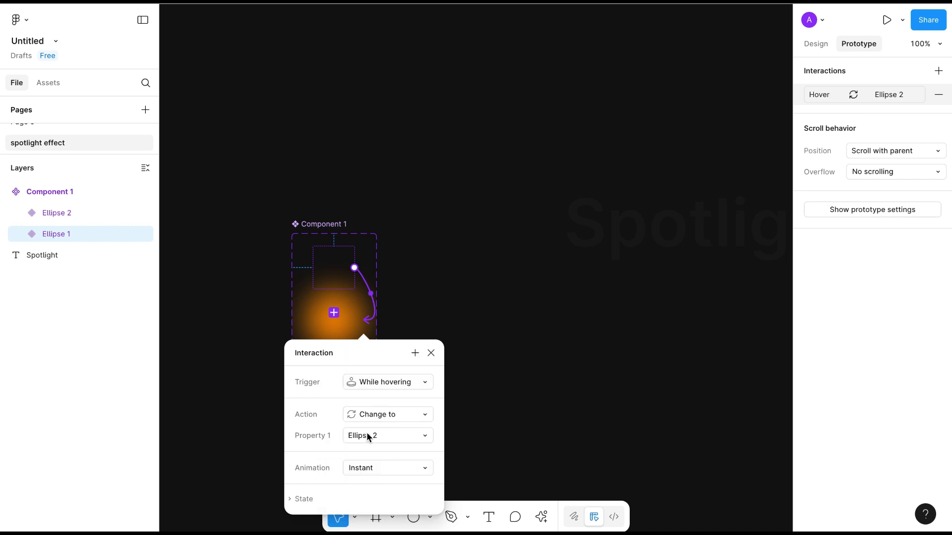
pyautogui.click(371, 467)
pyautogui.click(391, 498)
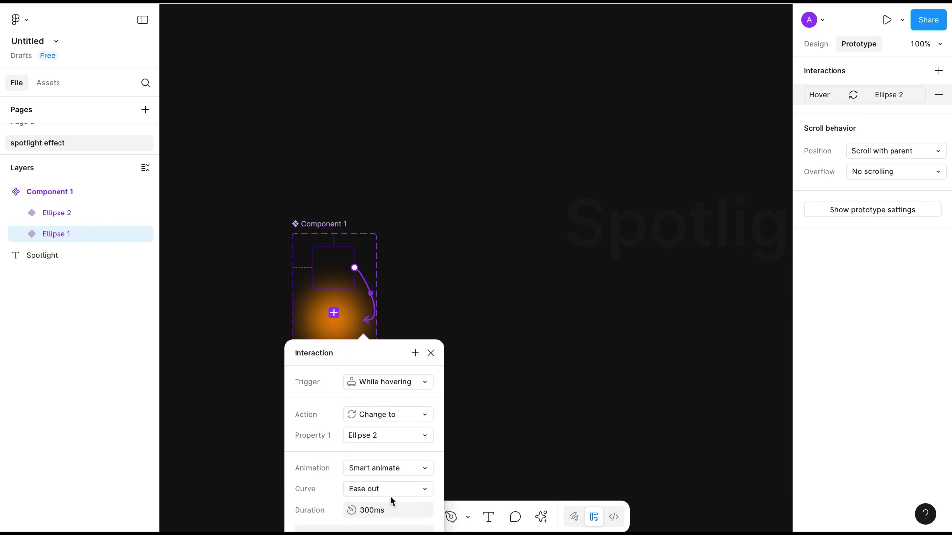
pyautogui.moveTo(395, 352); pyautogui.dragTo(399, 289)
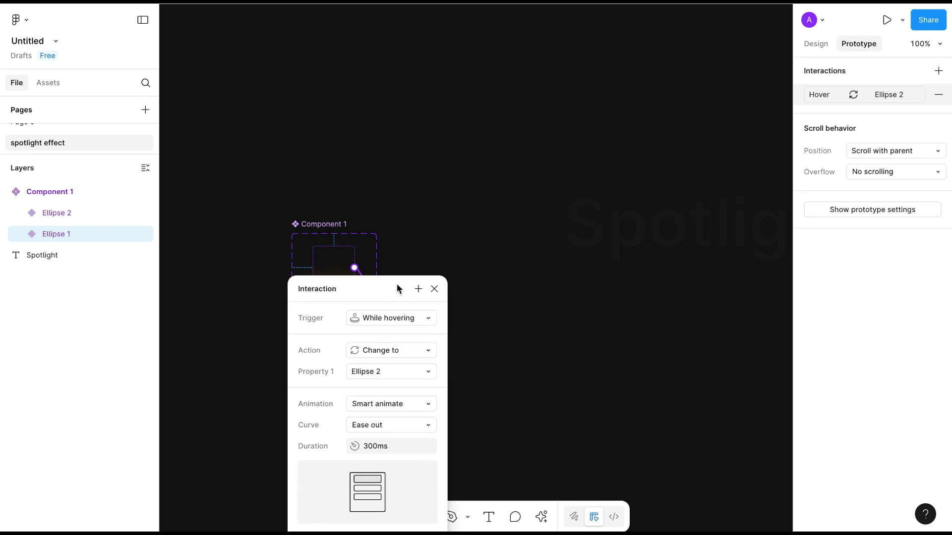
pyautogui.click(421, 177)
pyautogui.hscroll(2, 396, 306)
pyautogui.scroll(-1, 396, 306)
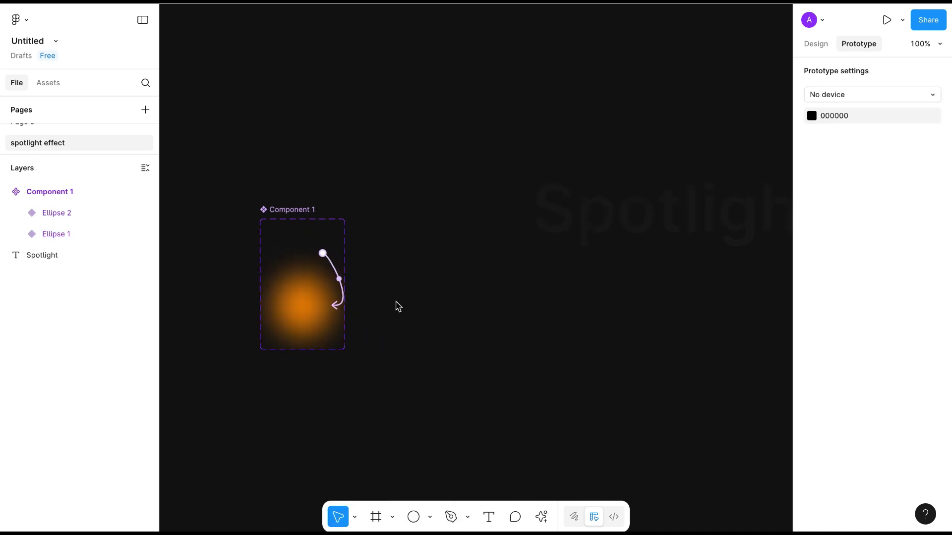
# Paste a Component 1 instance and place it at the start of the Spotlight text.
pyautogui.click(303, 246)
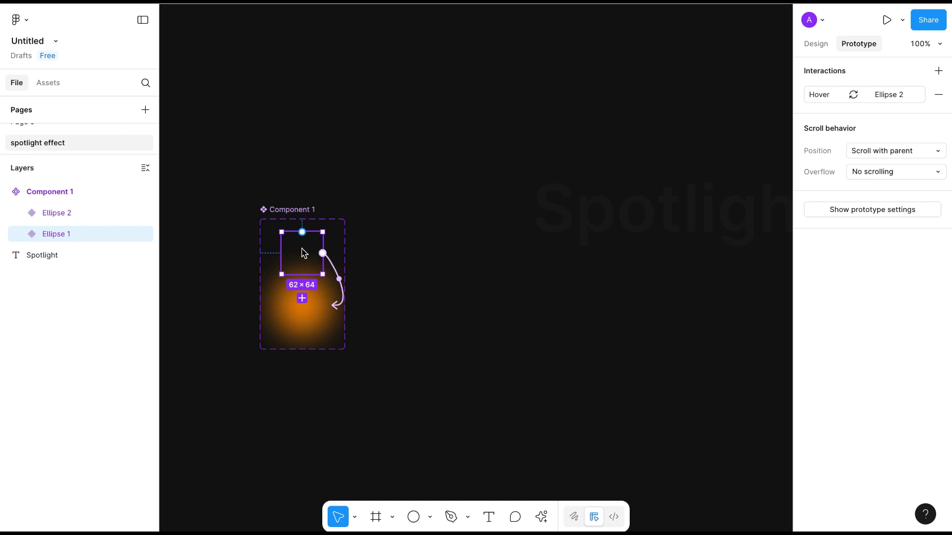
pyautogui.click(433, 174)
pyautogui.rightClick(433, 171)
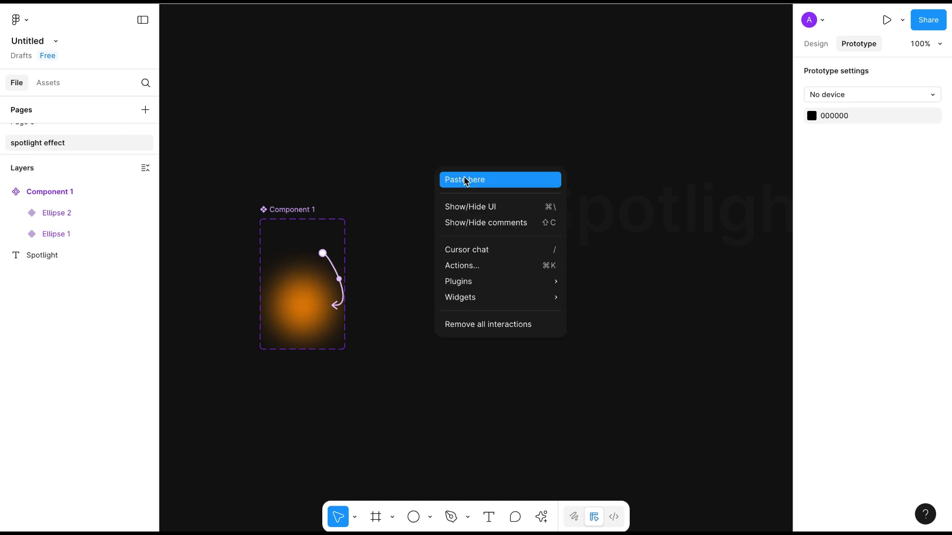
pyautogui.click(466, 180)
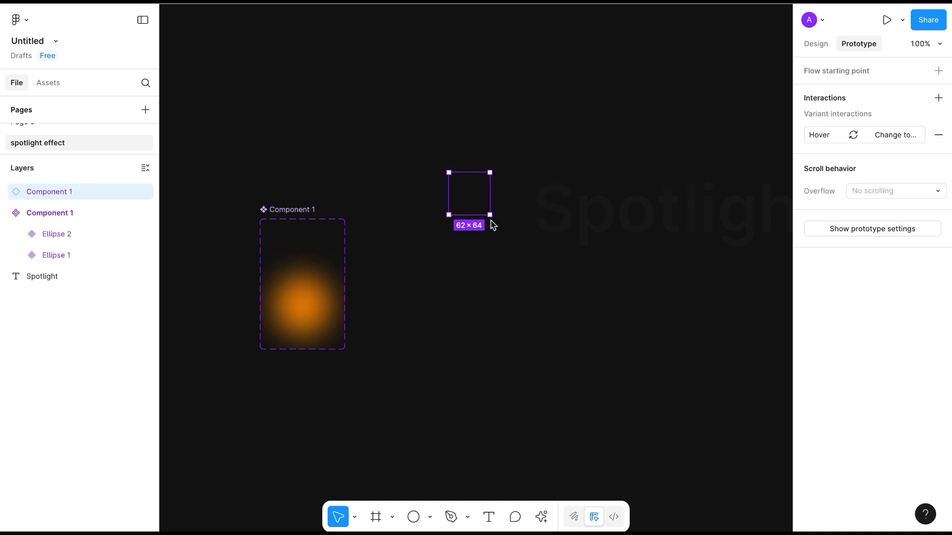
pyautogui.hscroll(5, 483, 269)
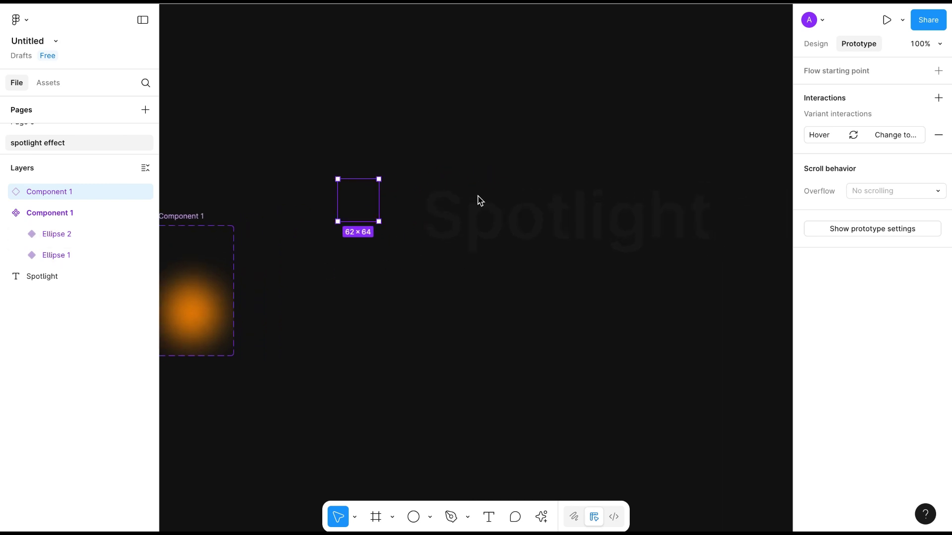
pyautogui.click(816, 43)
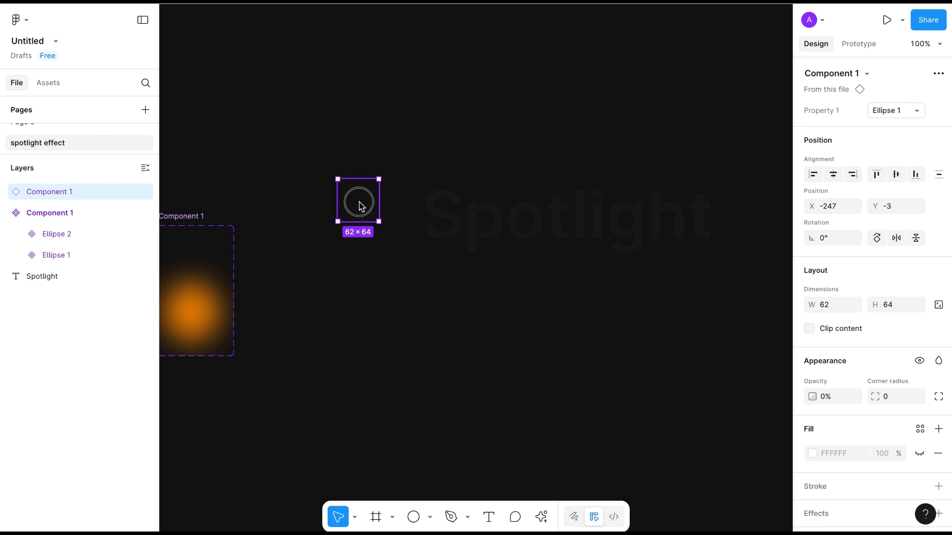
pyautogui.moveTo(357, 204); pyautogui.dragTo(444, 198)
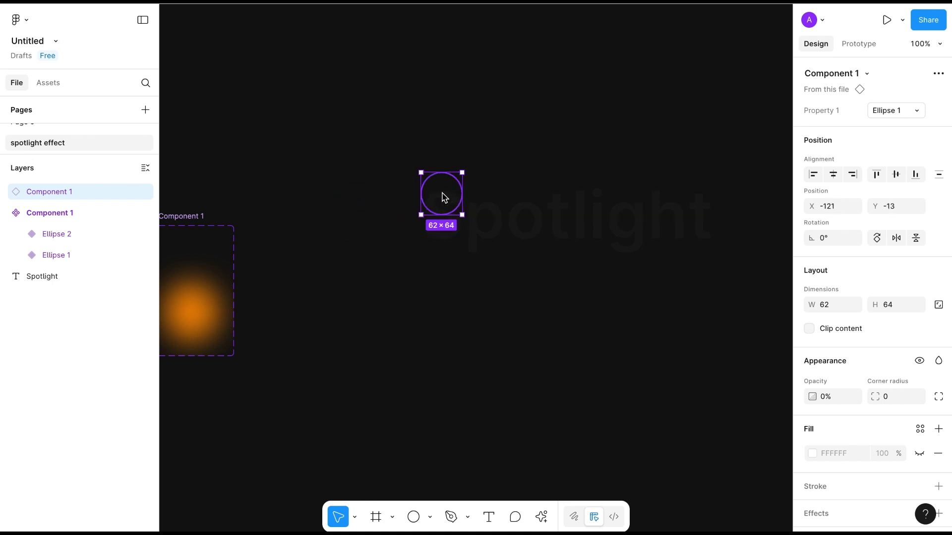
# Duplicate the instance repeatedly to build a row of glows across the text.
pyautogui.moveTo(444, 198); pyautogui.dragTo(483, 197)
pyautogui.hotkey('ctrl', 'd')
pyautogui.hotkey('ctrl', 'd')
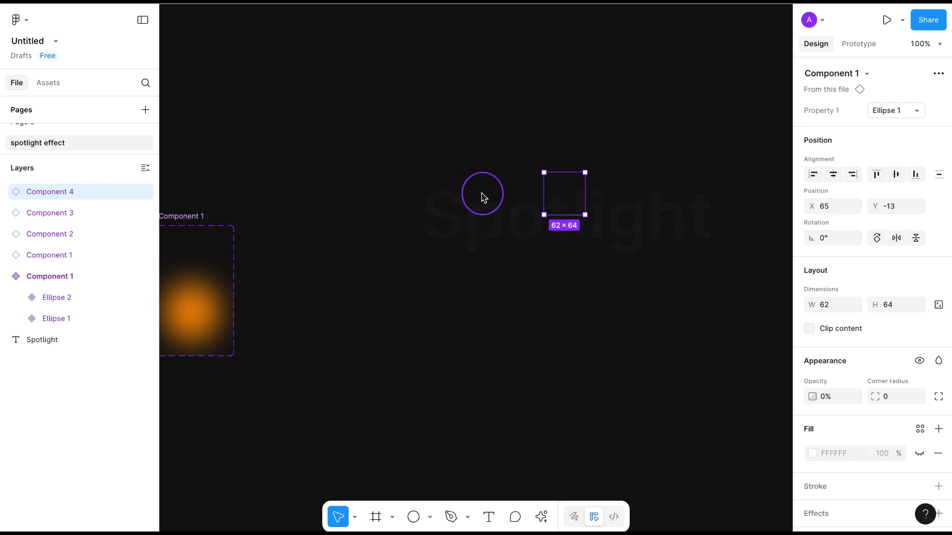
pyautogui.hotkey('ctrl', 'd')
pyautogui.hotkey('ctrl', 'd')
pyautogui.hotkey('ctrl', 'd')
pyautogui.hotkey('ctrl', 'd')
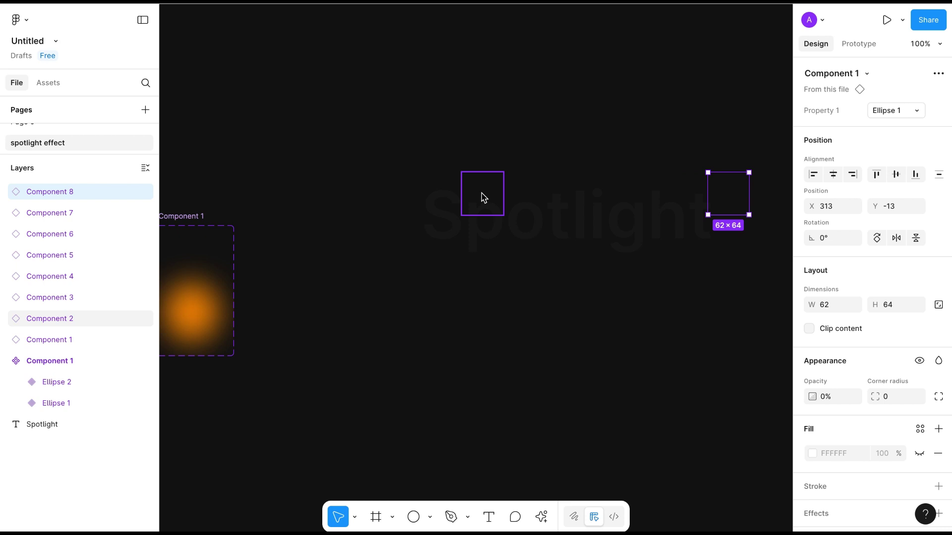
pyautogui.keyDown('shift'); pyautogui.click(50, 343); pyautogui.keyUp('shift')
pyautogui.moveTo(578, 194); pyautogui.dragTo(565, 224)
pyautogui.hotkey('ctrl', 'd')
# Duplicate the Spotlight text layer.
pyautogui.click(188, 441)
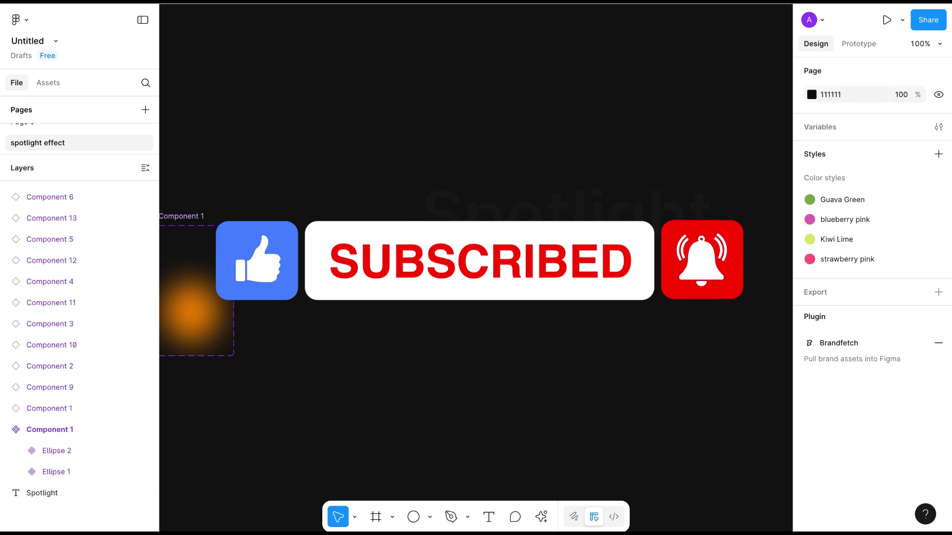
pyautogui.click(46, 494)
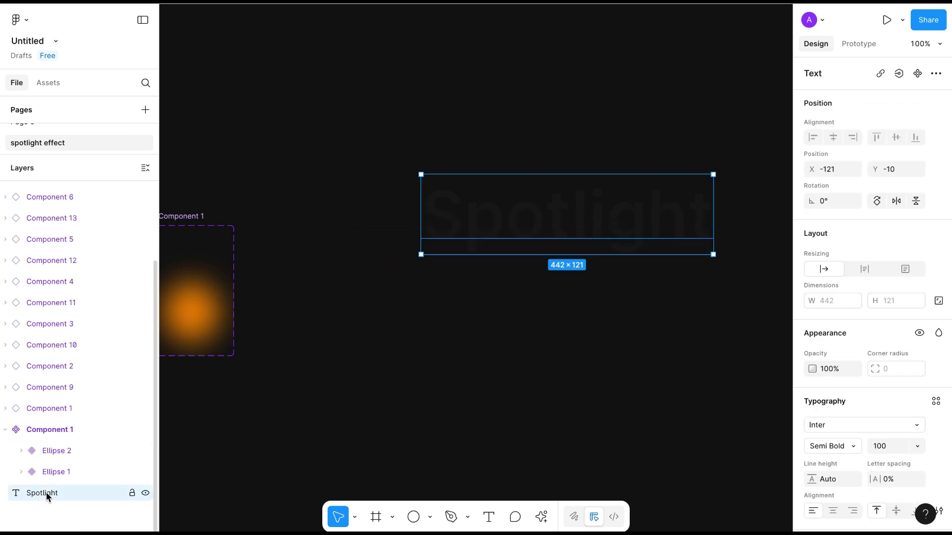
pyautogui.hotkey('ctrl', 'd')
# Select the Spotlight copy with all glow instances and apply it as a mask.
pyautogui.click(320, 226)
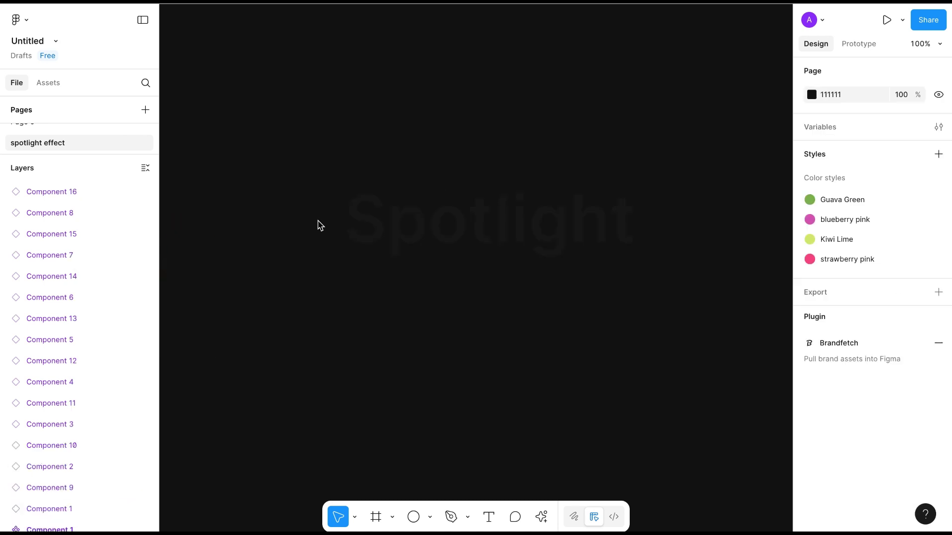
pyautogui.moveTo(315, 175); pyautogui.dragTo(664, 287)
pyautogui.scroll(-3, 71, 364)
pyautogui.keyDown('shift'); pyautogui.click(46, 489); pyautogui.keyUp('shift')
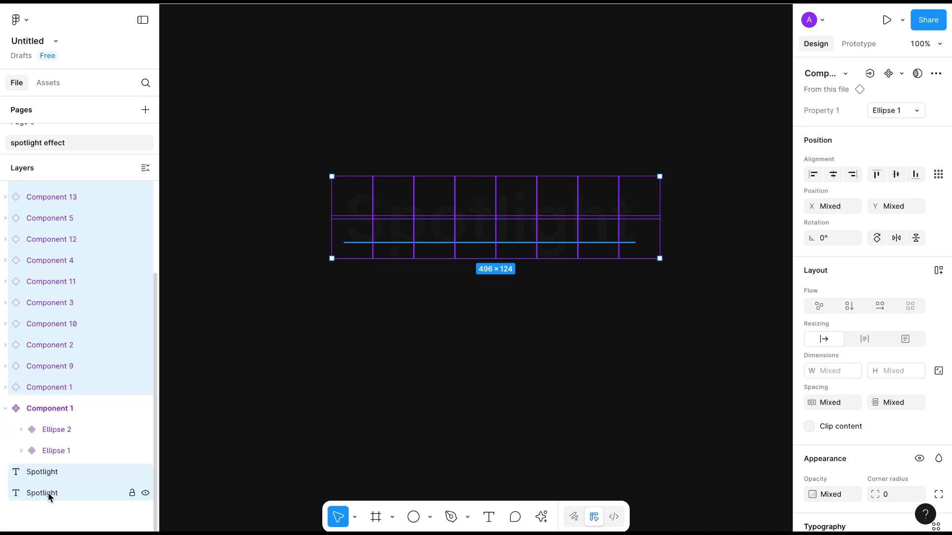
pyautogui.keyDown('shift'); pyautogui.click(58, 489); pyautogui.keyUp('shift')
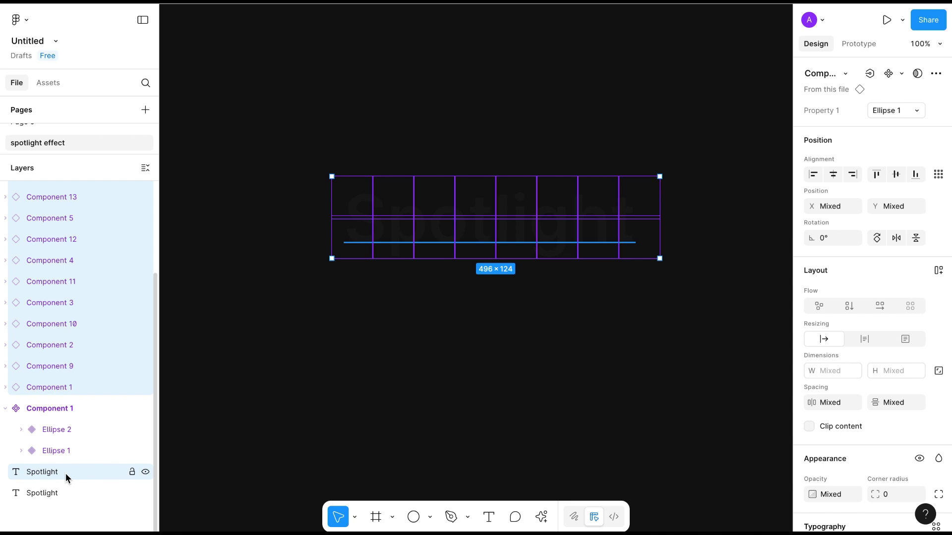
pyautogui.click(917, 75)
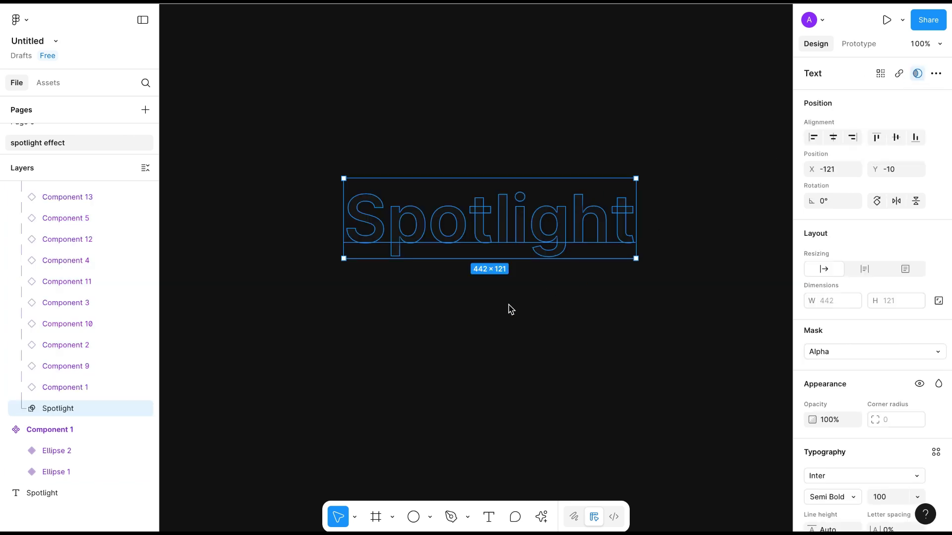
pyautogui.hscroll(2, 412, 340)
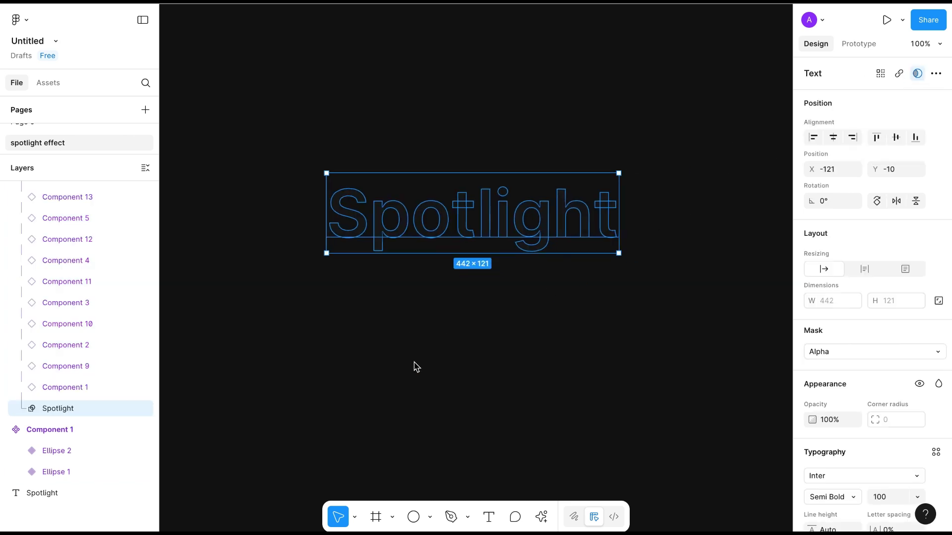
pyautogui.click(475, 350)
pyautogui.scroll(-3, 463, 314)
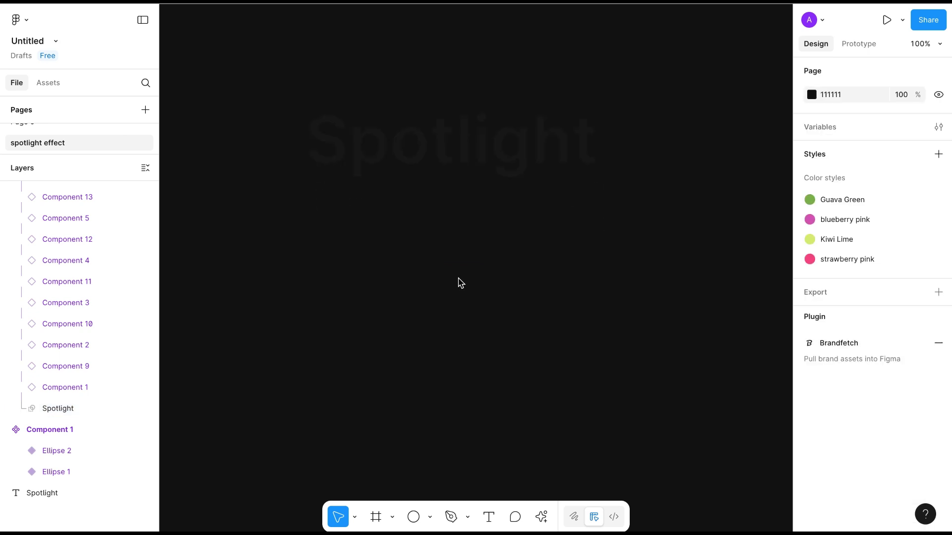
# Draw Frame 1 below the text and fill it with the dark canvas colour 111111.
pyautogui.press('f')
pyautogui.moveTo(288, 254); pyautogui.dragTo(748, 513)
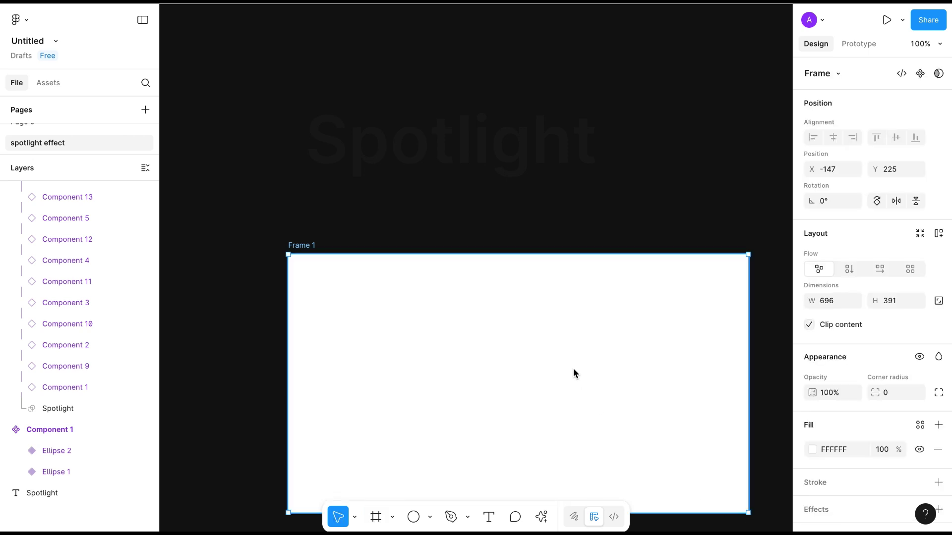
pyautogui.press('i')
pyautogui.click(713, 197)
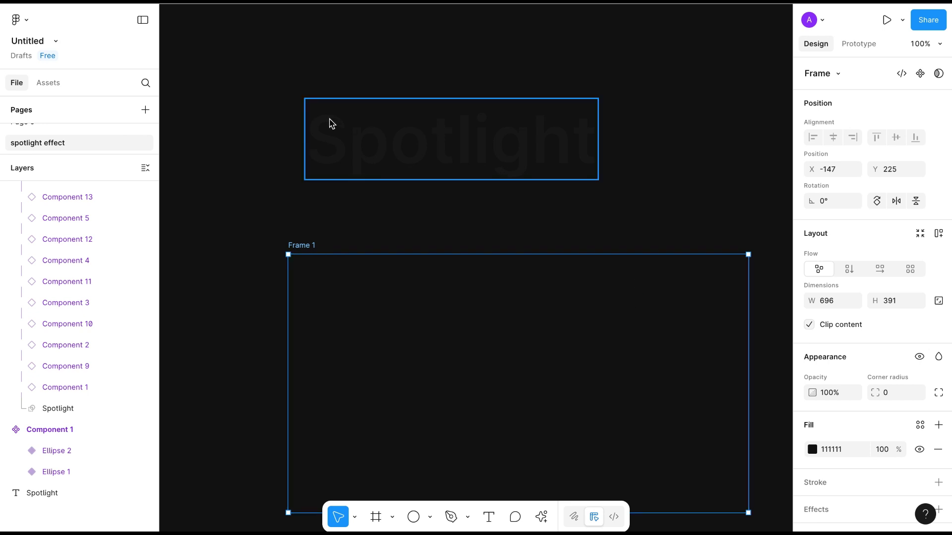
# Move the masked Spotlight group and the Spotlight text into Frame 1.
pyautogui.click(332, 124)
pyautogui.hotkey('ctrl', 'alt', 'm')
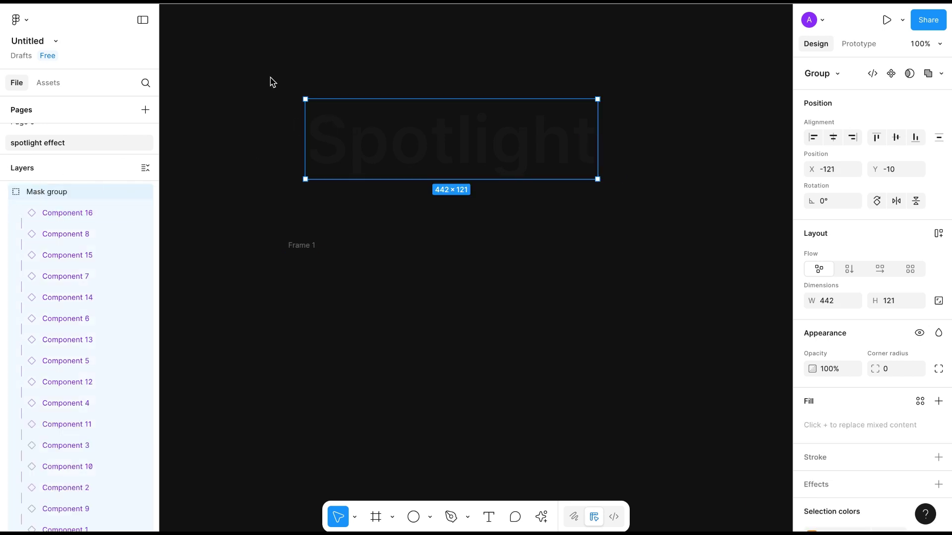
pyautogui.moveTo(271, 78); pyautogui.dragTo(607, 193)
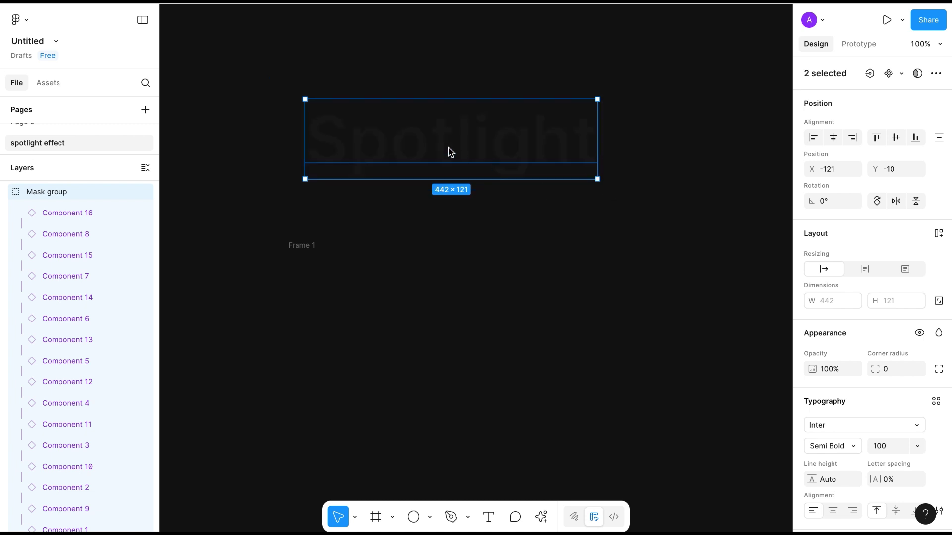
pyautogui.scroll(-3, 78, 374)
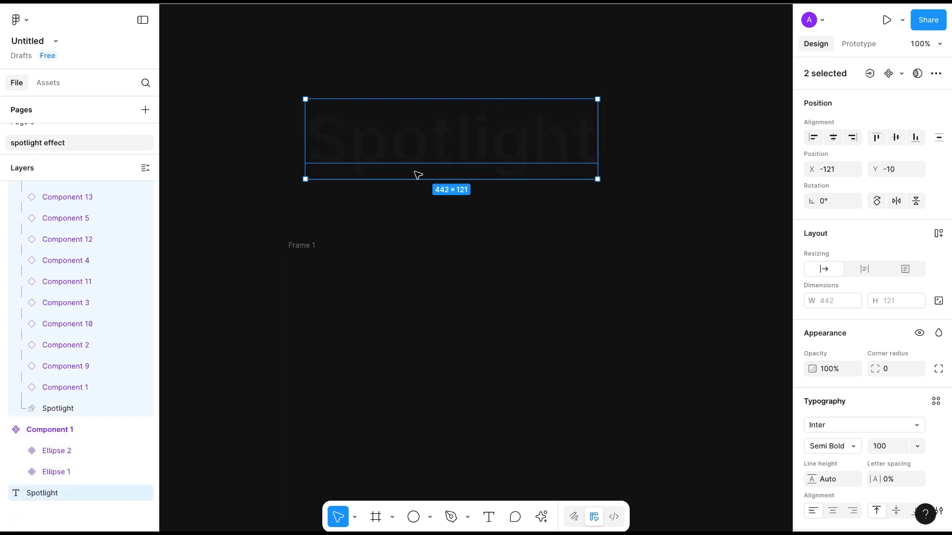
pyautogui.moveTo(450, 134); pyautogui.dragTo(520, 379)
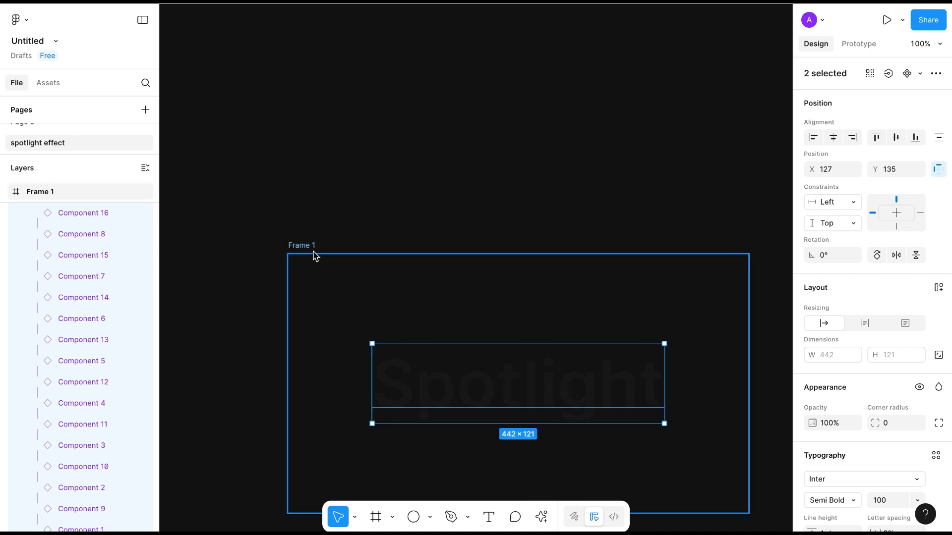
pyautogui.scroll(-5, 313, 255)
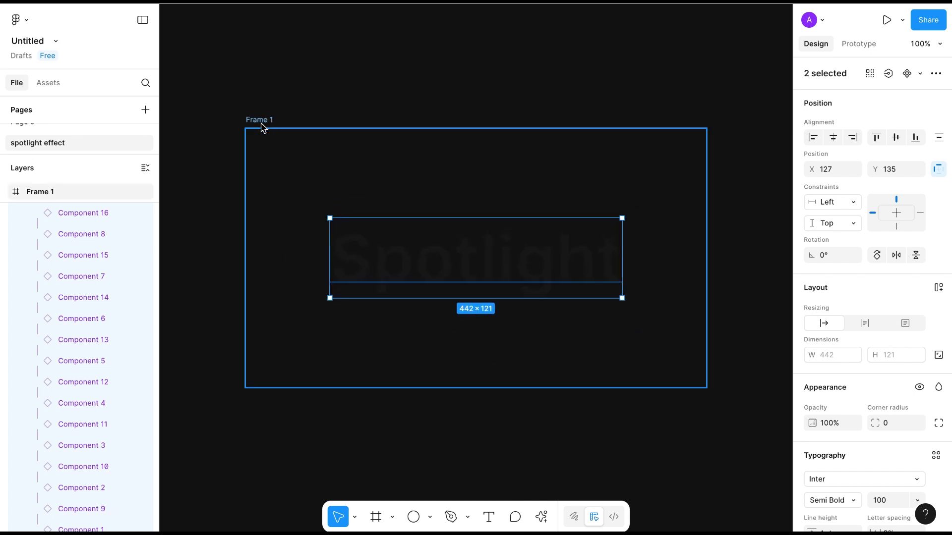
# Select Frame 1 and start the prototype preview.
pyautogui.click(261, 124)
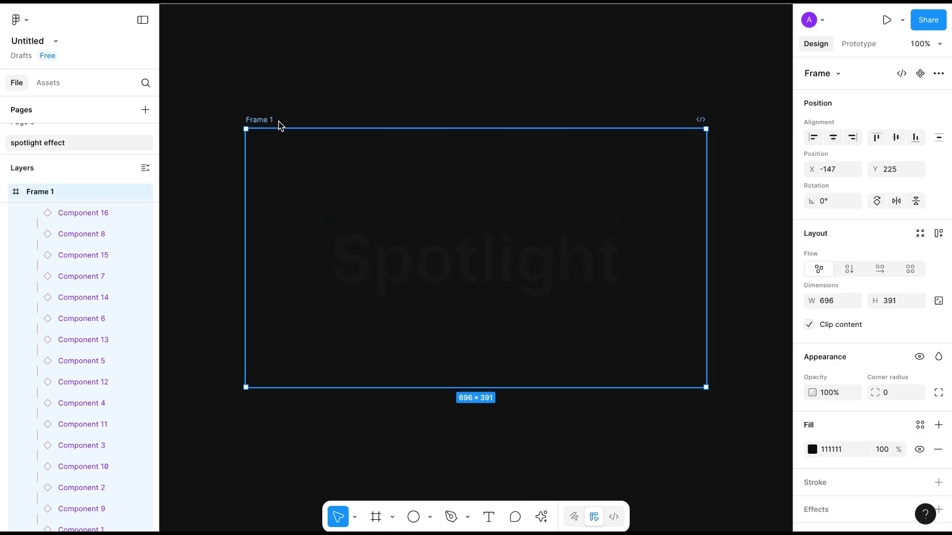
pyautogui.click(868, 44)
pyautogui.click(887, 21)
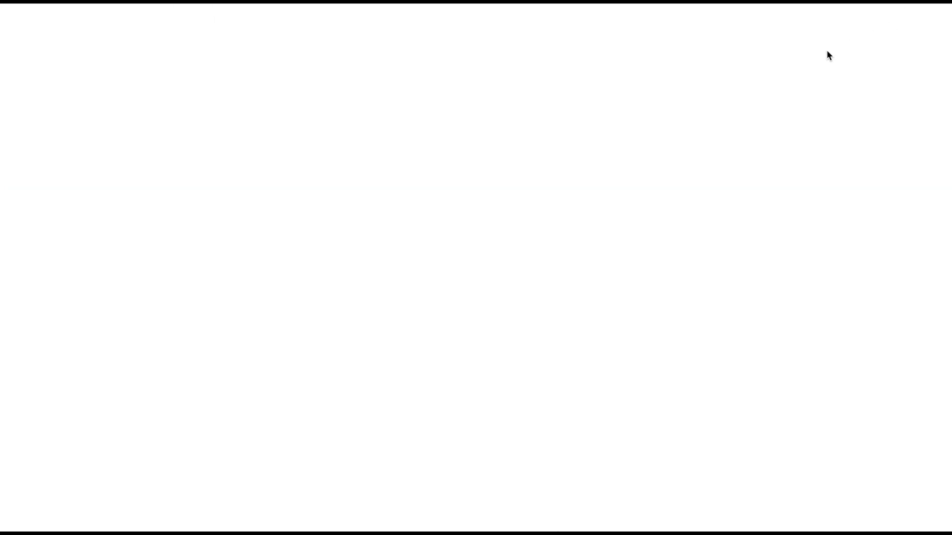